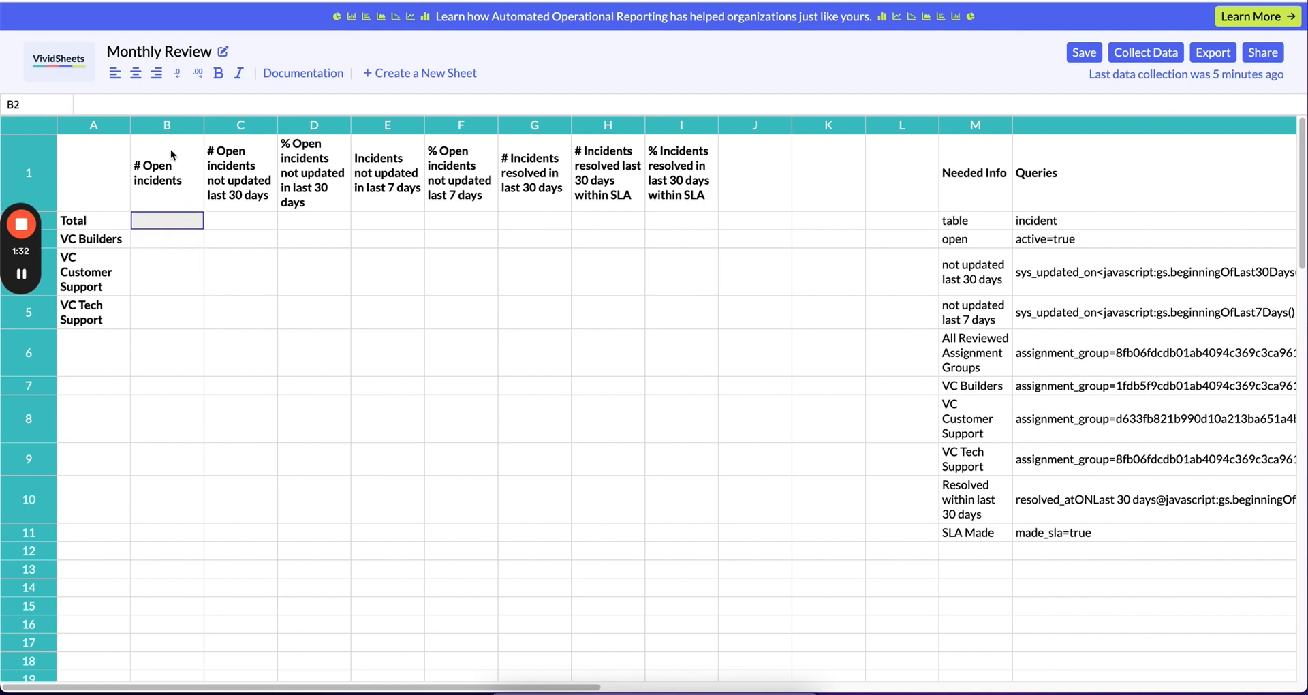
- Start a VIVIDCOUNT formula in the Total row's # Open incidents cell with $N$2 as the table argument
{"action": "type", "text": "="}
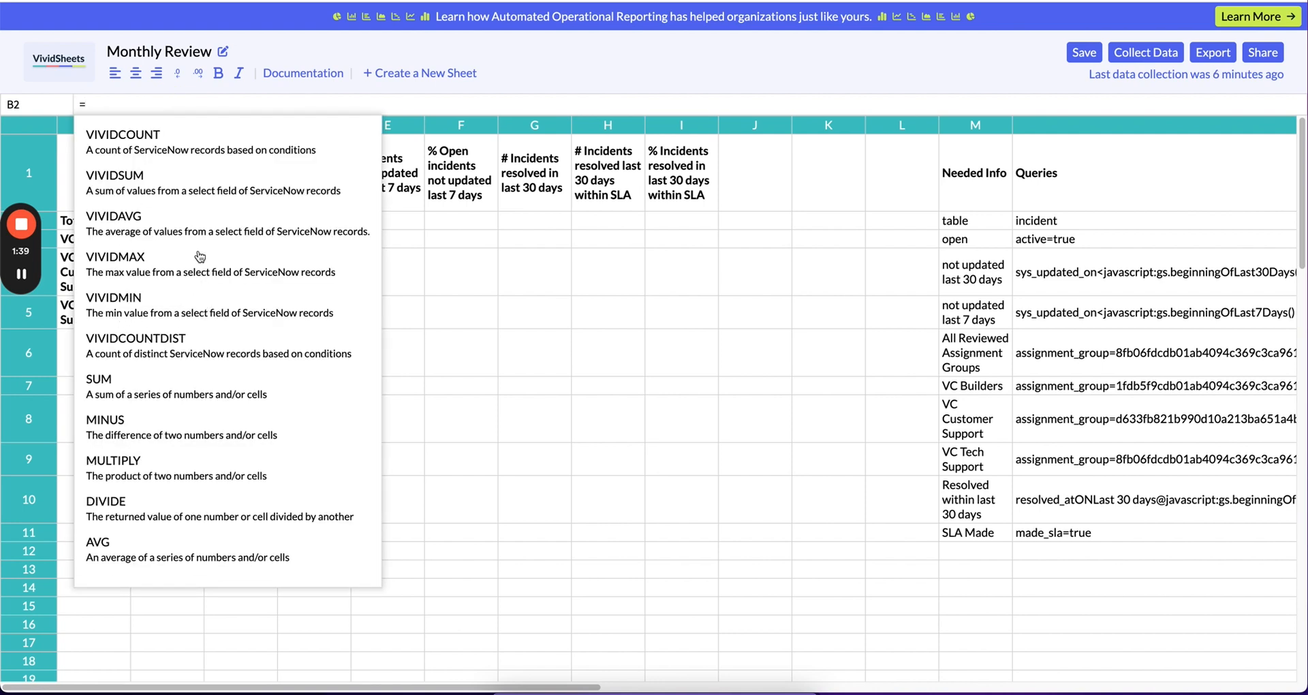
{"action": "left_click", "coordinate": [140, 140]}
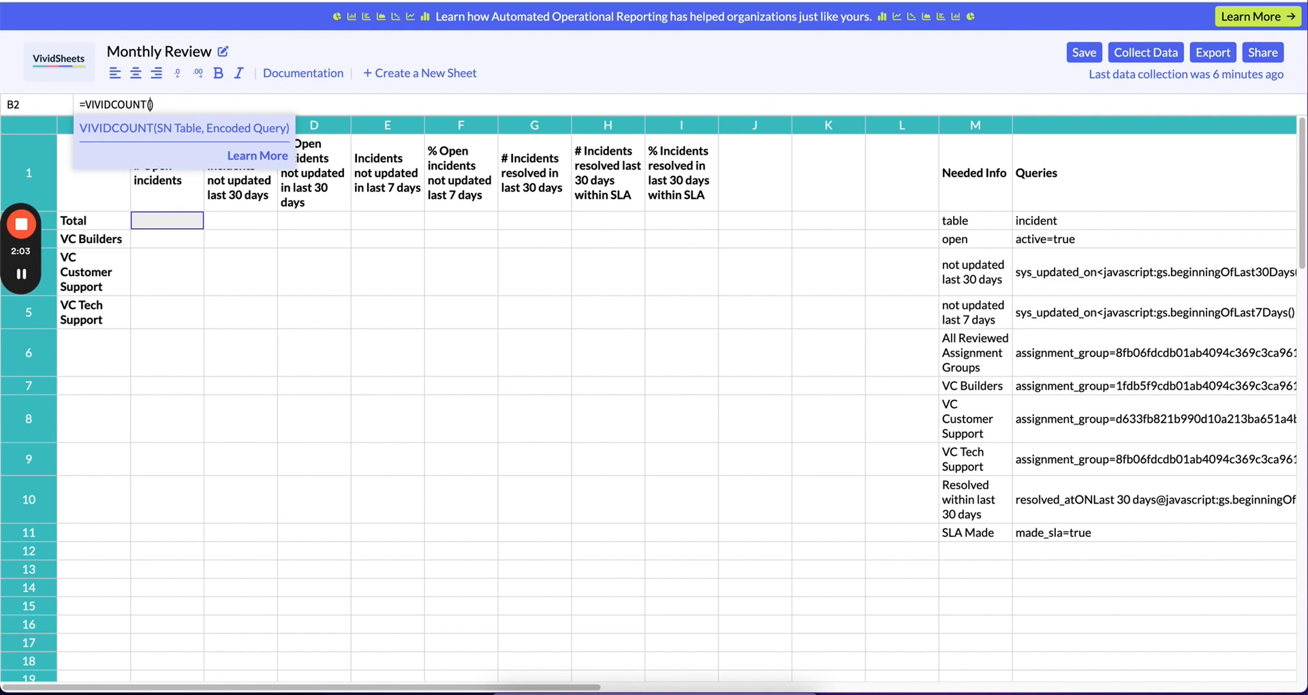
{"action": "type", "text": "$N"}
{"action": "type", "text": "$"}
{"action": "type", "text": "2, "}
- Add a backtick-quoted encoded query containing the open-condition reference {{$N$3}} to the VIVIDCOUNT formula
{"action": "type", "text": "``"}
{"action": "type", "text": "{{}}"}
{"action": "type", "text": "{$"}
{"action": "type", "text": "N"}
{"action": "type", "text": "$"}
{"action": "type", "text": "3"}
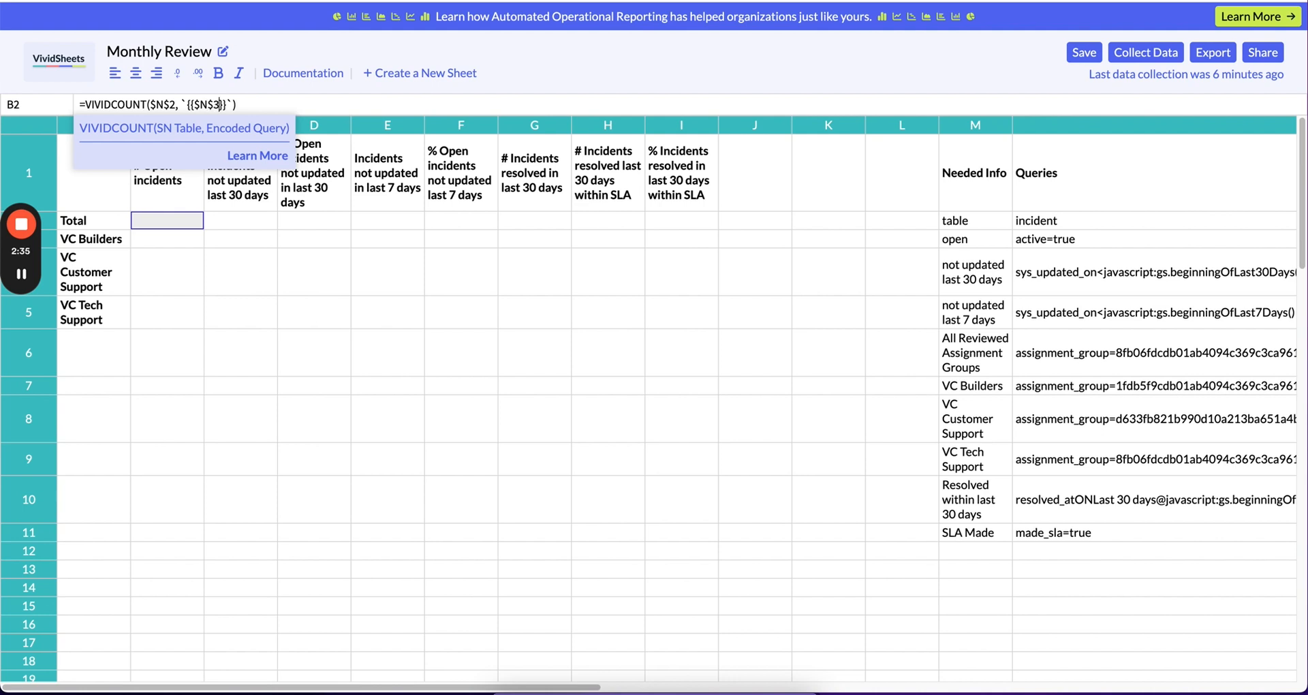
- Append ^{{$N6}} to the encoded query to filter by all reviewed assignment groups, then enter the formula and collect the data
{"action": "key", "text": "Right"}
{"action": "key", "text": "Right"}
{"action": "type", "text": "^{{"}
{"action": "type", "text": "$N"}
{"action": "type", "text": "6"}
{"action": "key", "text": "Return"}
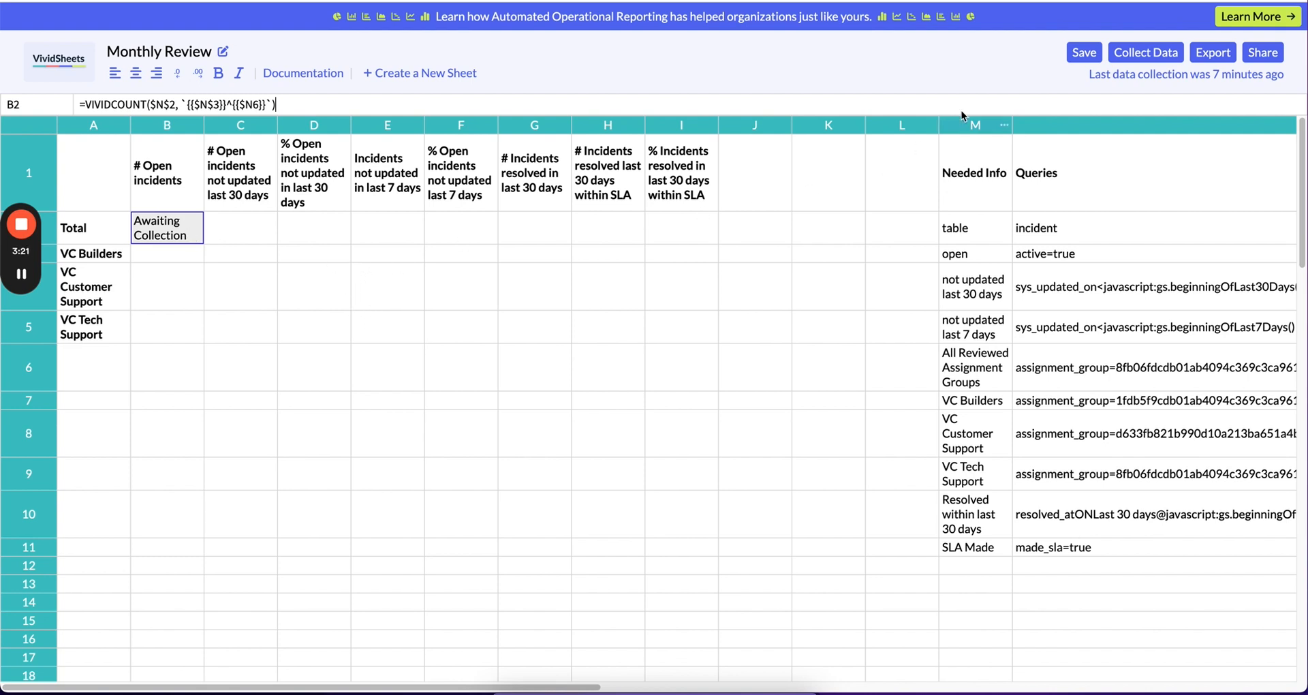
{"action": "left_click", "coordinate": [1139, 58]}
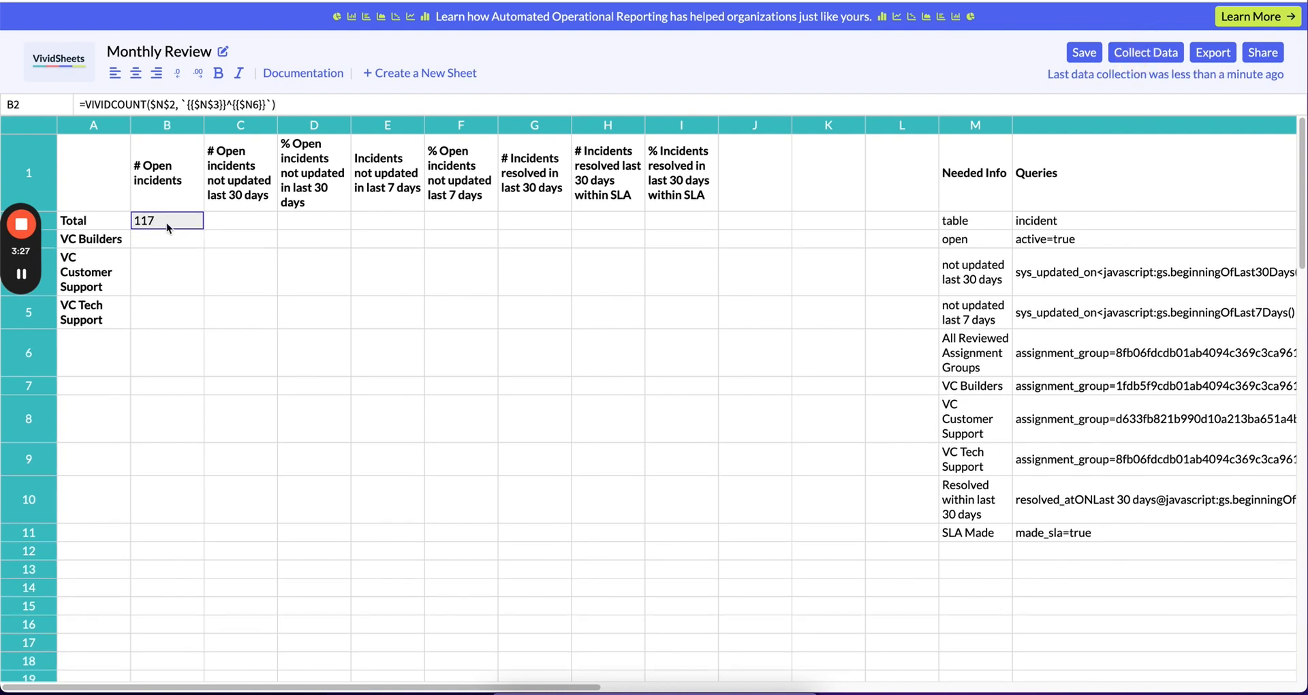
- Copy the open incidents formula from B2 into B3, B4 and B5 for the three support groups and collect the data
{"action": "left_click", "coordinate": [169, 241]}
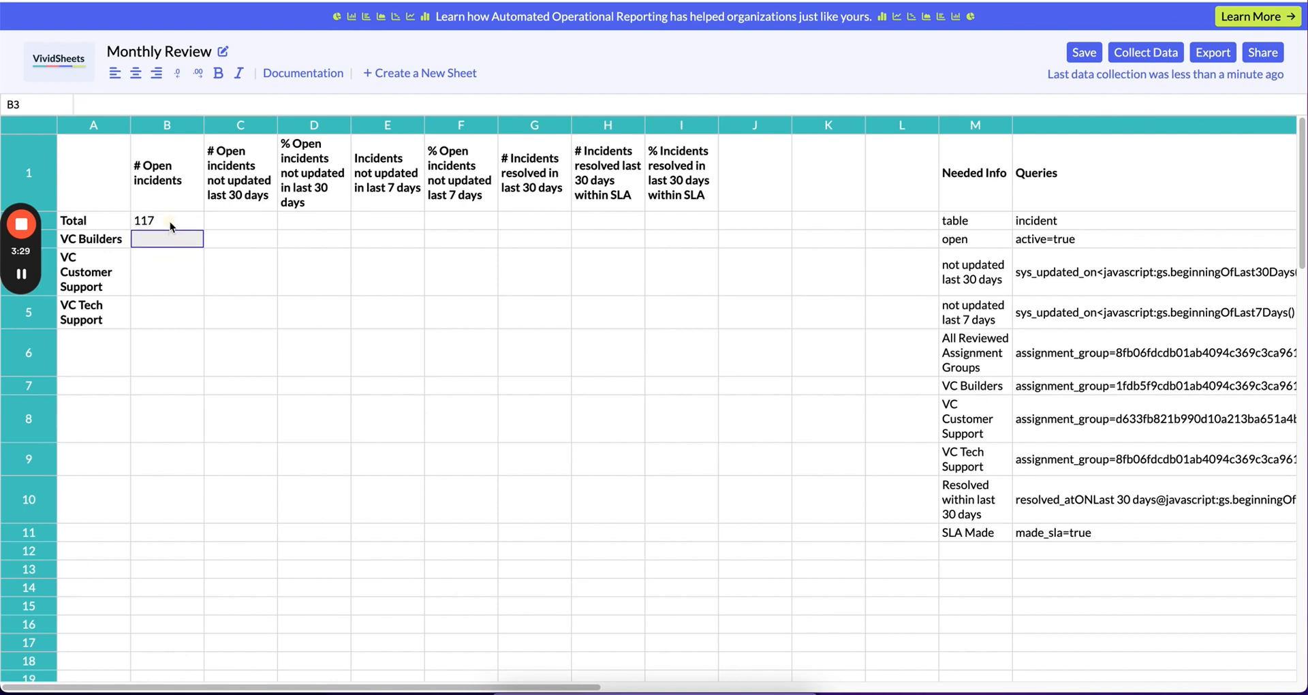
{"action": "left_click", "coordinate": [170, 223]}
{"action": "key", "text": "super+c"}
{"action": "key", "text": "Down"}
{"action": "key", "text": "super+v"}
{"action": "key", "text": "Down"}
{"action": "key", "text": "super+v"}
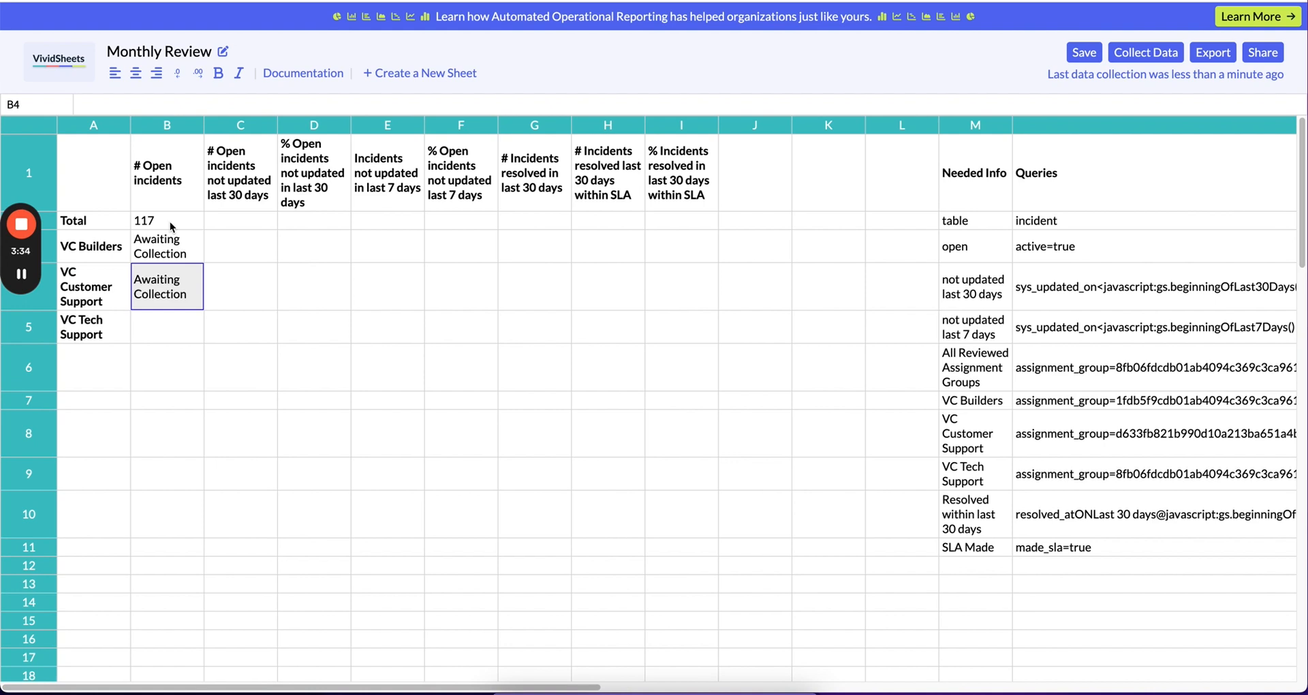
{"action": "key", "text": "Down"}
{"action": "key", "text": "super+v"}
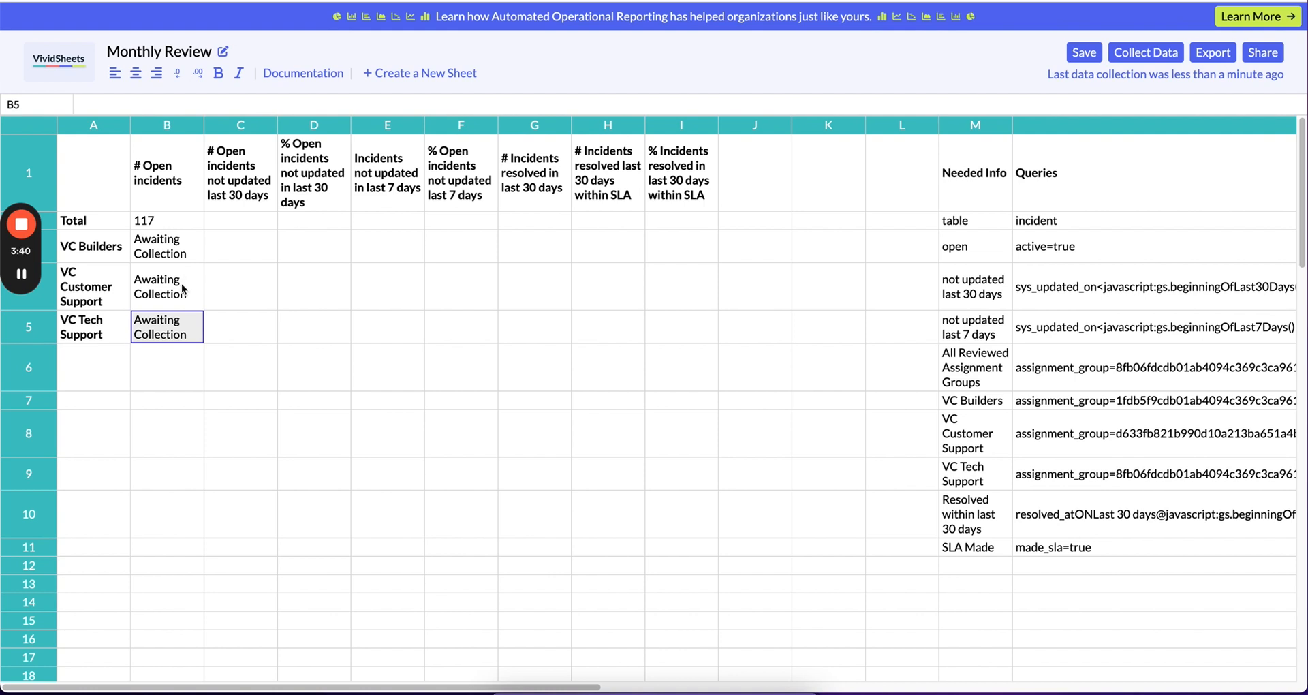
{"action": "left_click", "coordinate": [1148, 60]}
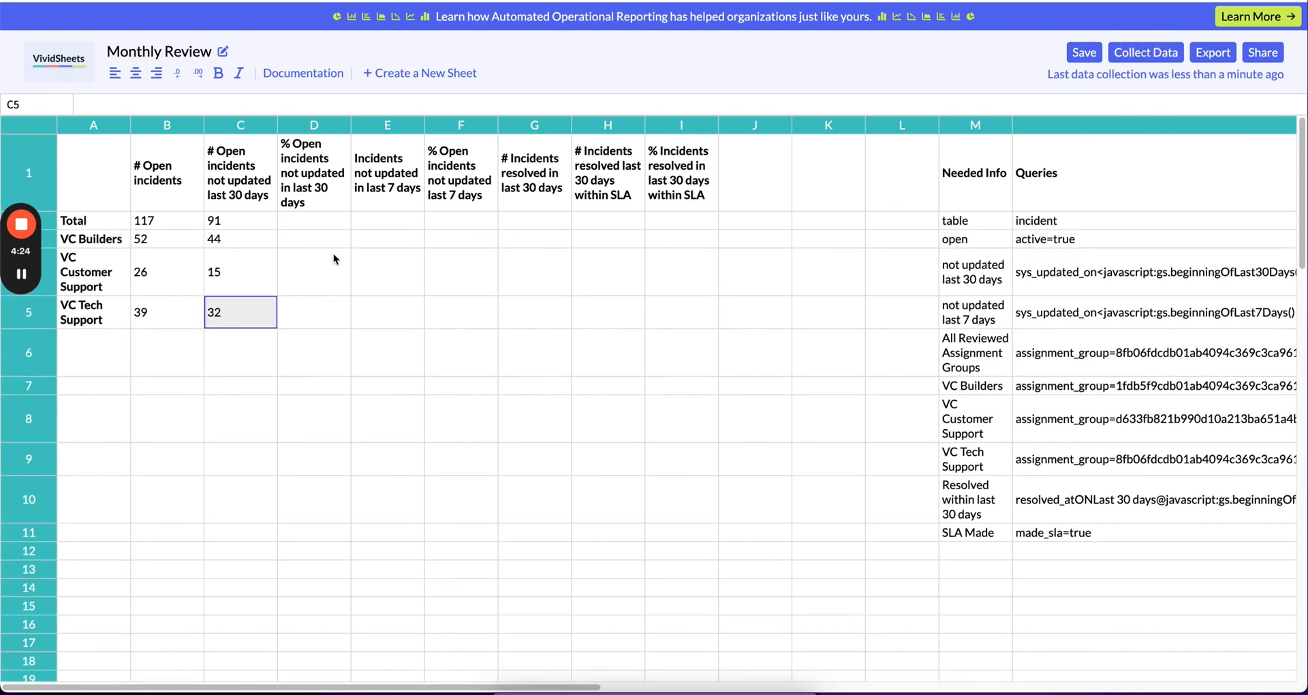
- Enter =DIVIDE($C2, $B2) in D2 to calculate the total share of open incidents not updated in the last 30 days
{"action": "left_click", "coordinate": [169, 172]}
{"action": "left_click", "coordinate": [244, 173]}
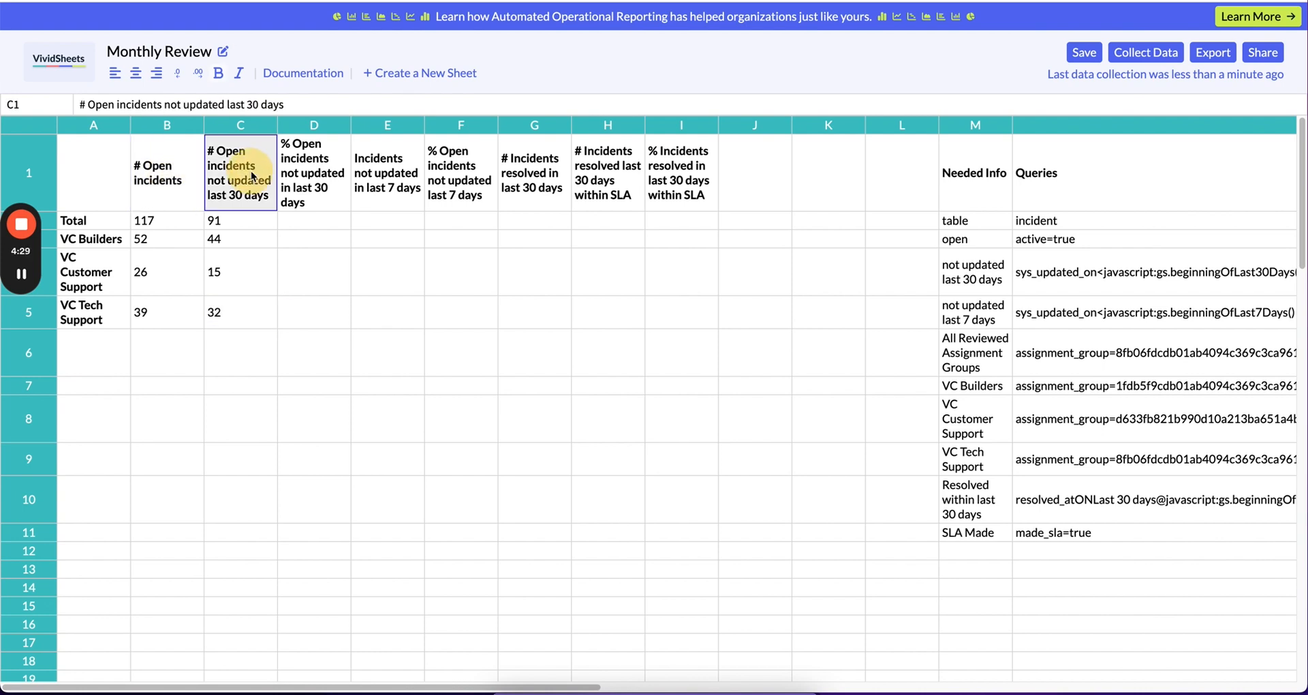
{"action": "left_click", "coordinate": [252, 220]}
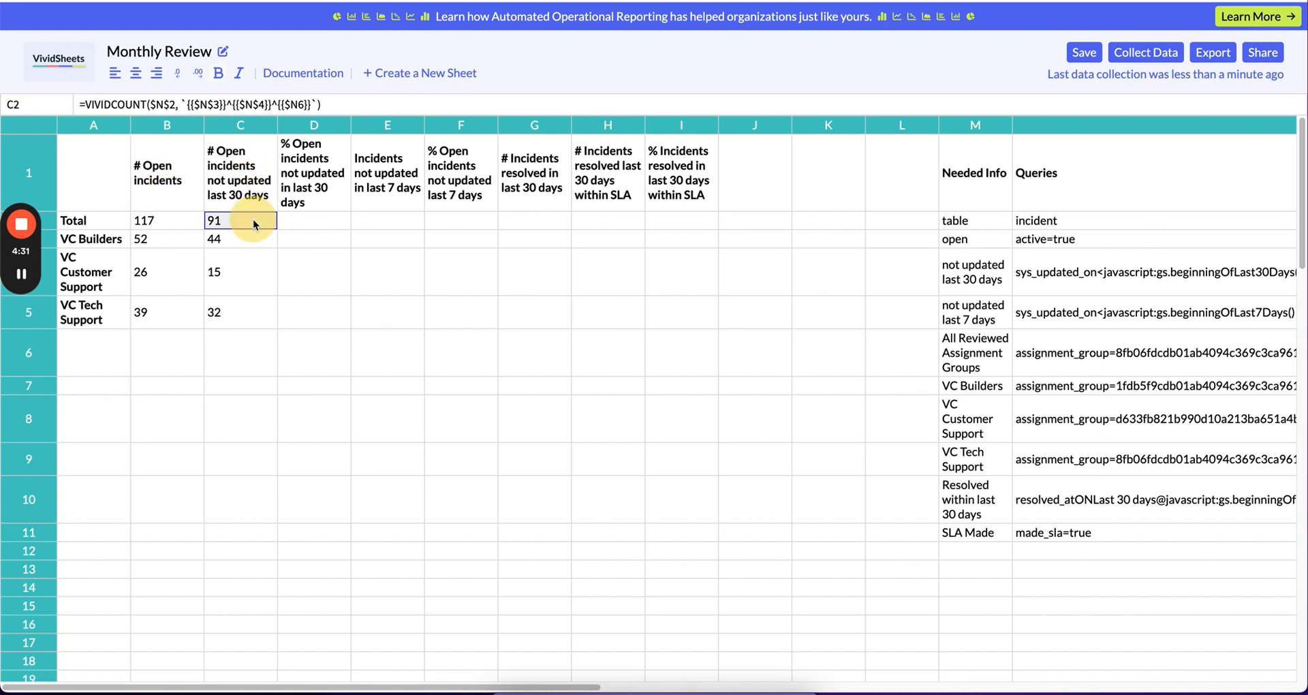
{"action": "left_click", "coordinate": [304, 156]}
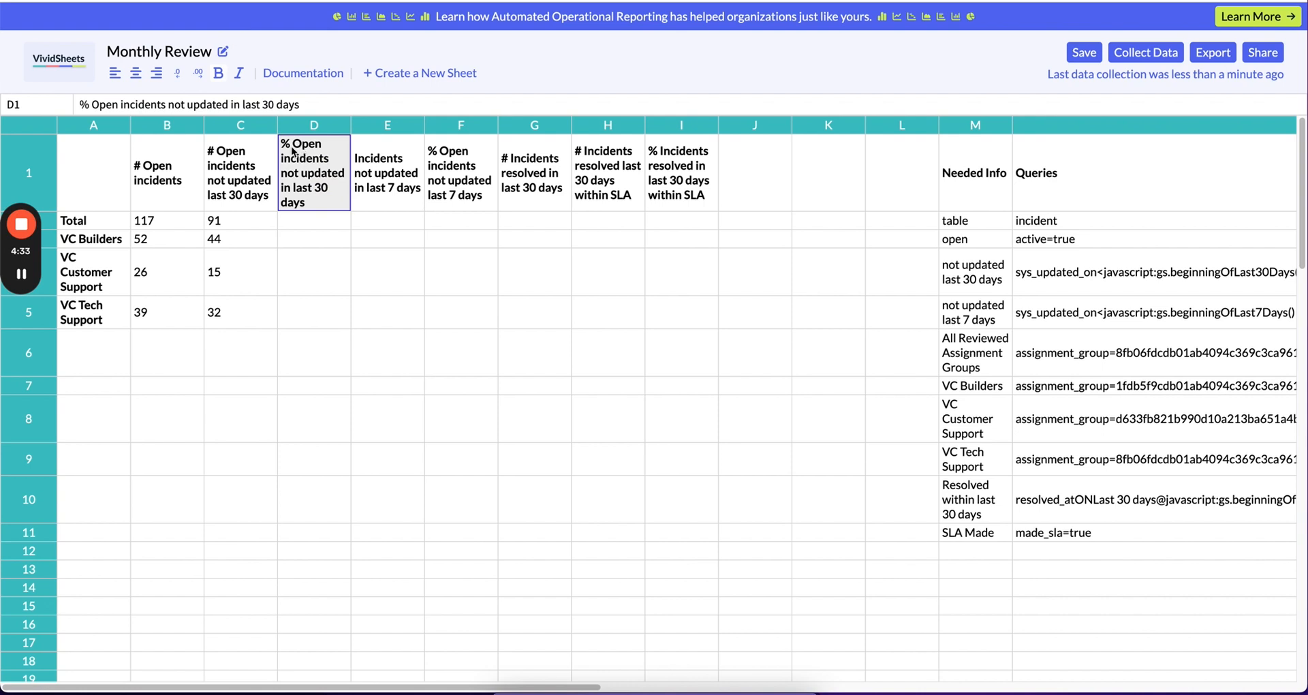
{"action": "left_click", "coordinate": [312, 222]}
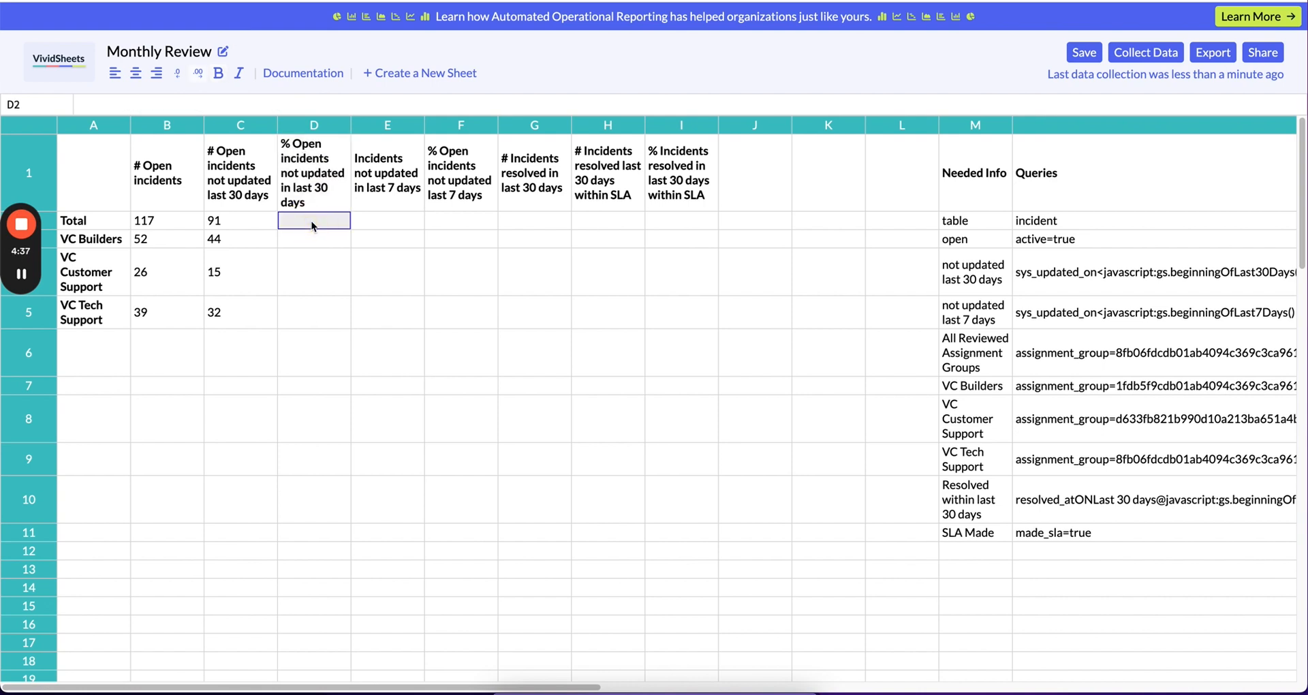
{"action": "left_click", "coordinate": [314, 106]}
{"action": "type", "text": "="}
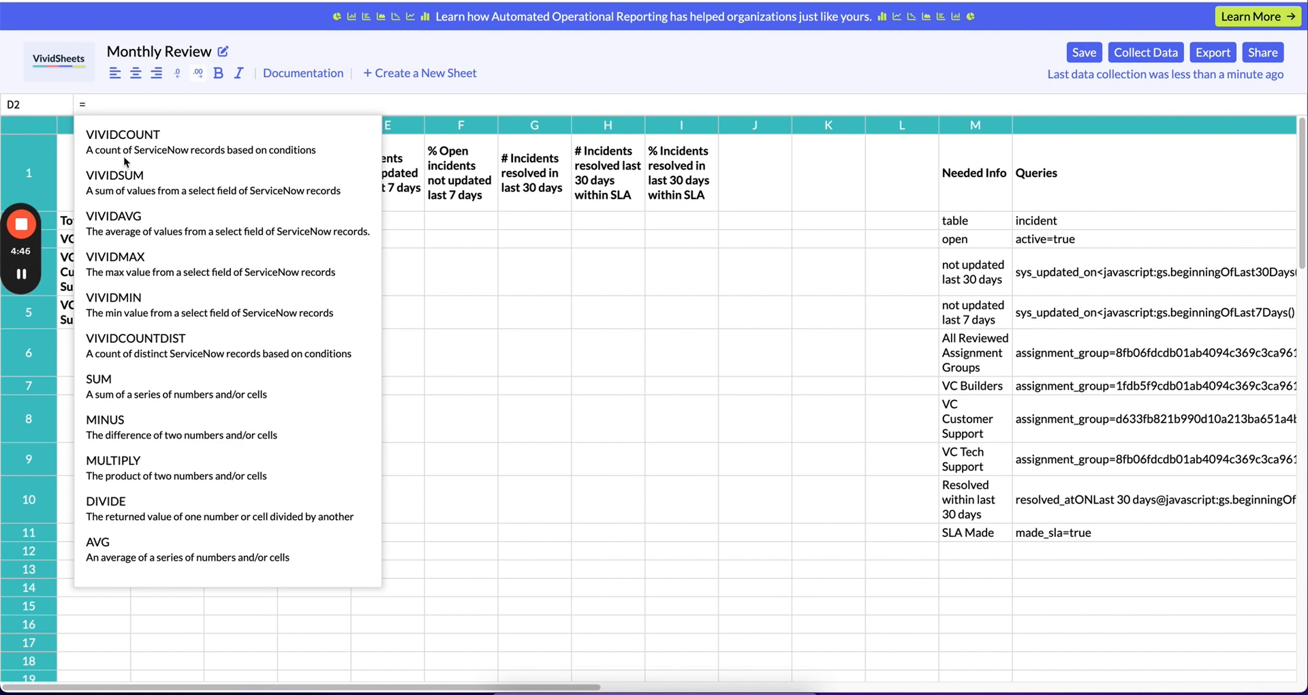
{"action": "type", "text": "()"}
{"action": "type", "text": "DIVID"}
{"action": "type", "text": "E("}
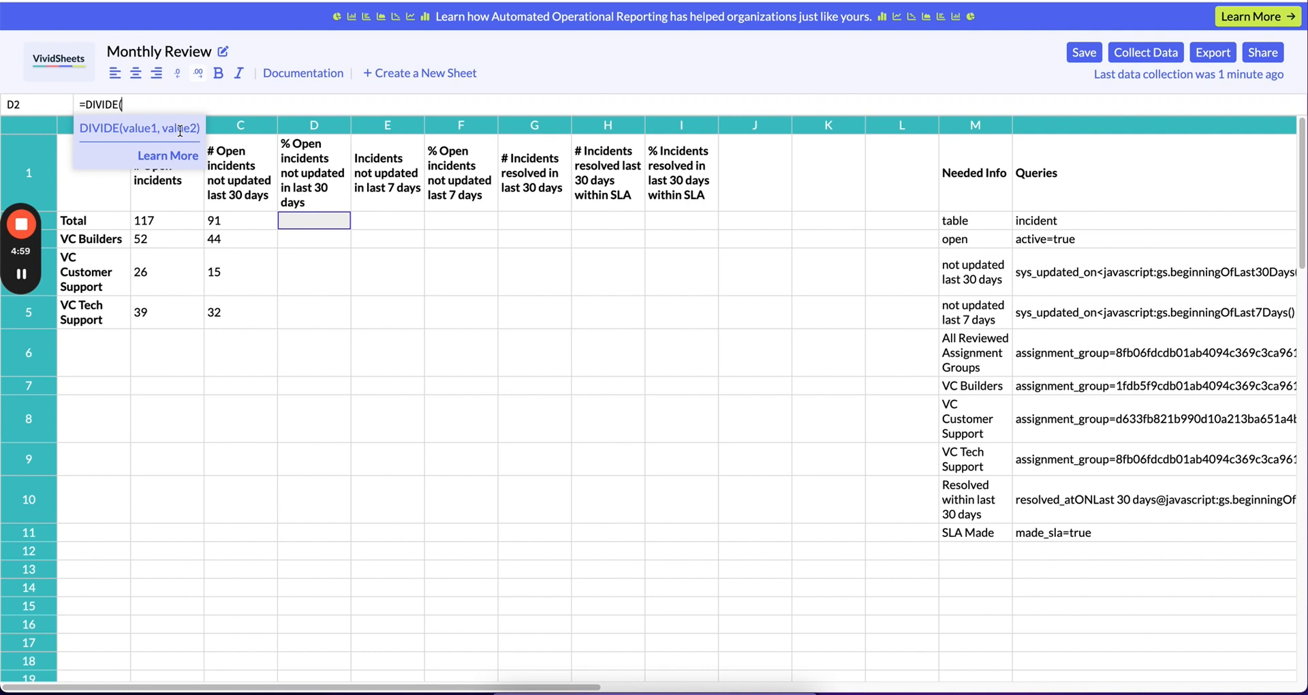
{"action": "type", "text": "$C2, $B2)"}
{"action": "key", "text": "Return"}
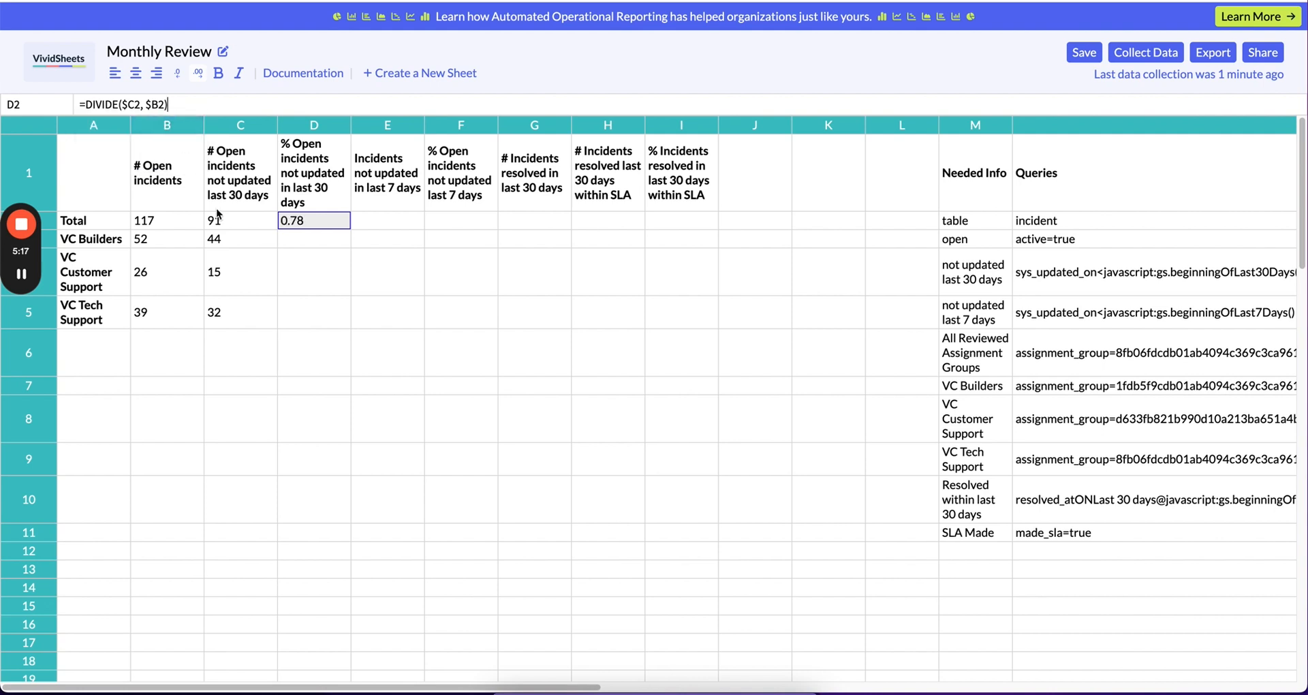
- Copy the DIVIDE formula from D2 into D3, D4 and D5 for the three support groups
{"action": "left_click", "coordinate": [318, 222]}
{"action": "key", "text": "Down"}
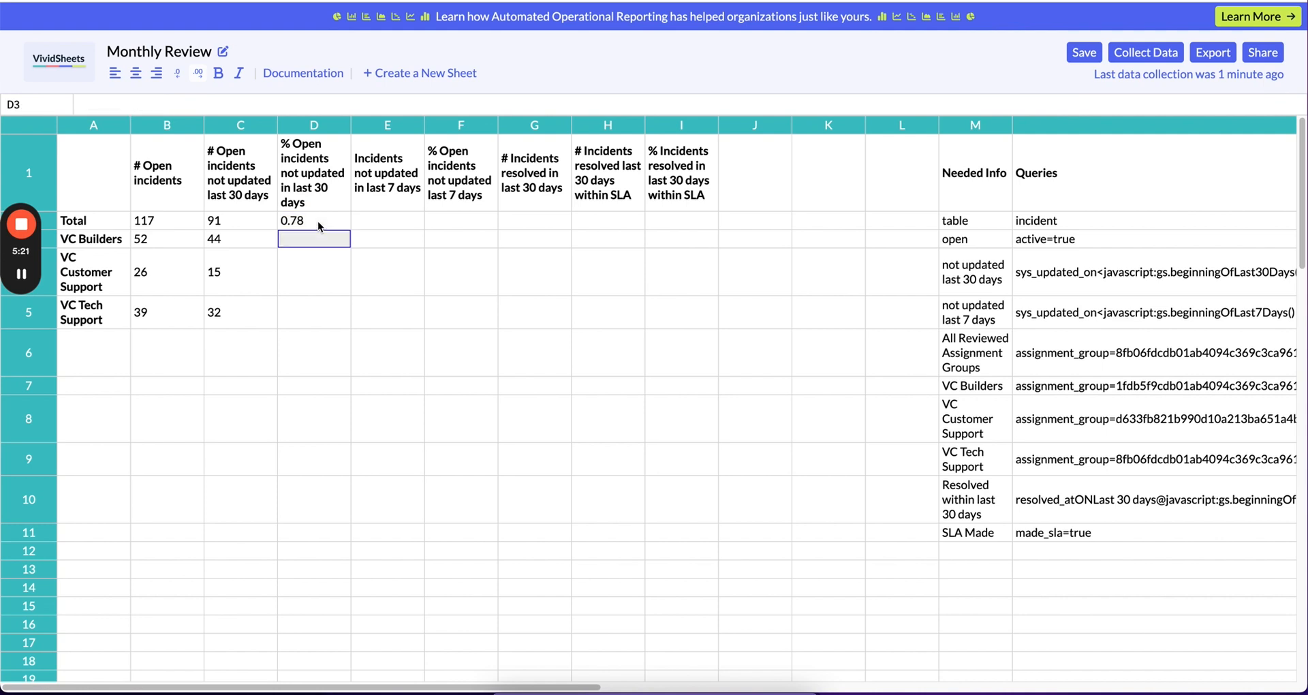
{"action": "key", "text": "Down"}
{"action": "key", "text": "ctrl+v"}
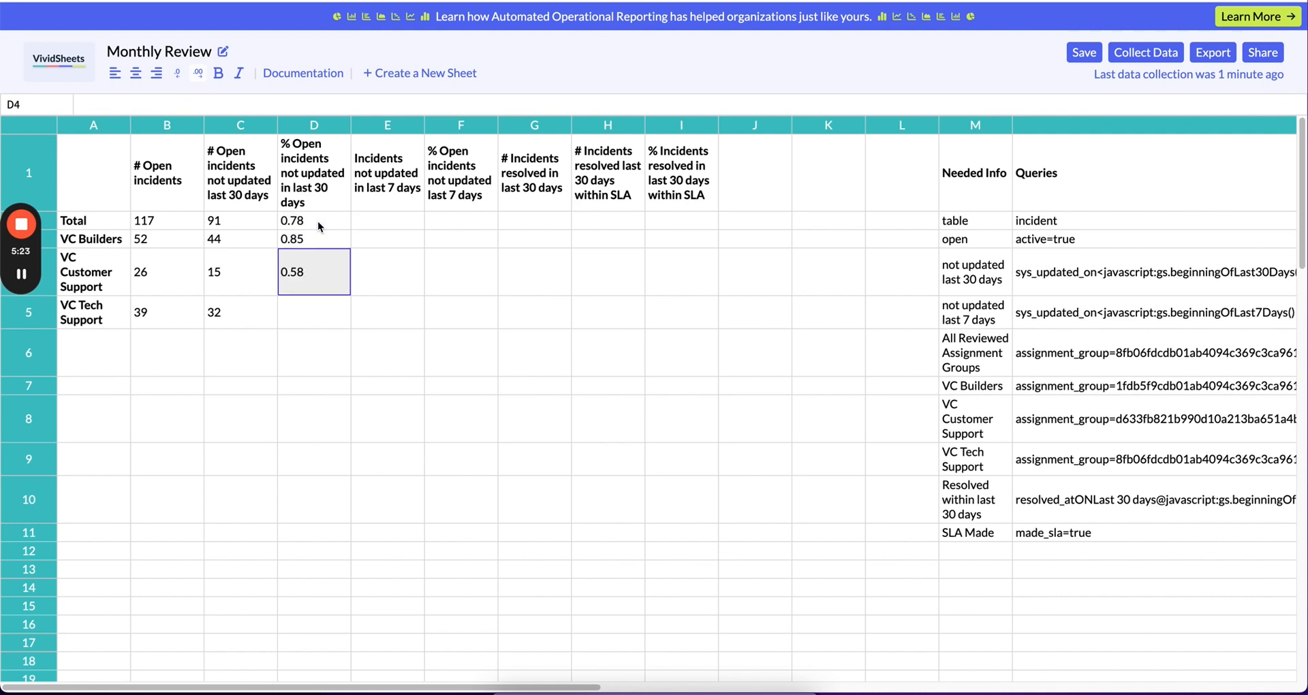
{"action": "key", "text": "Down"}
{"action": "key", "text": "ctrl+v"}
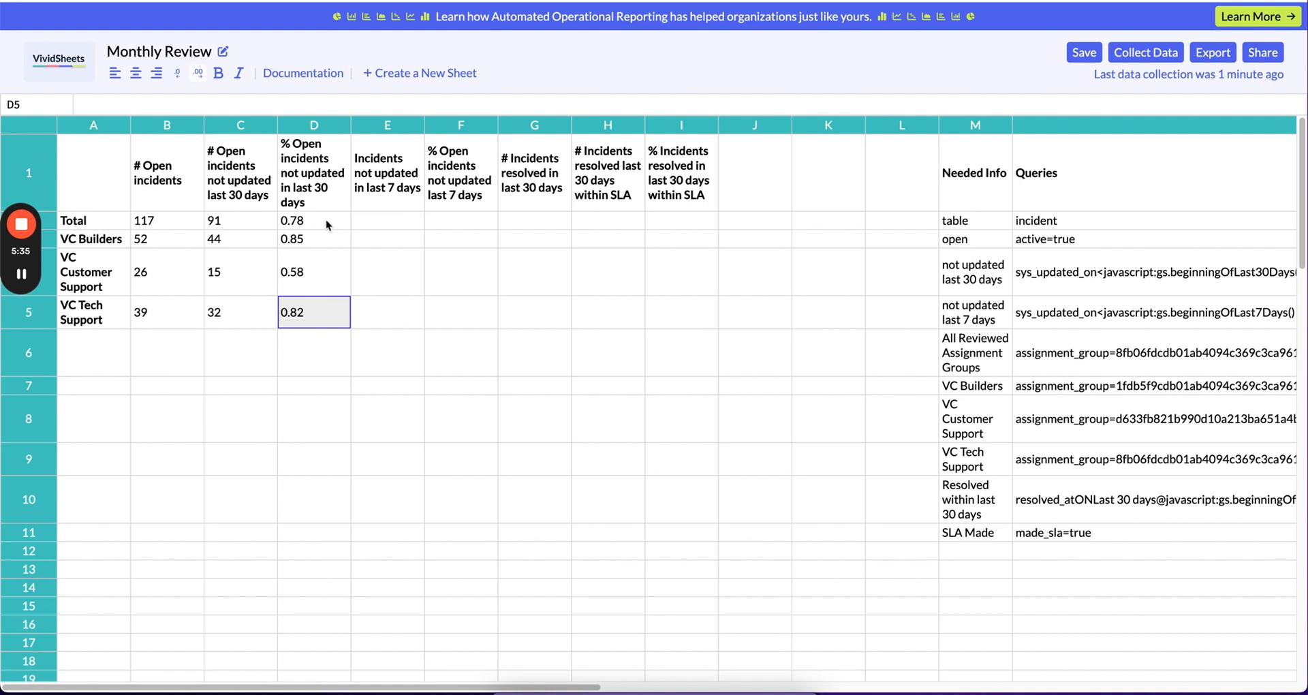
- Collect the latest data for the completed Monthly Review sheet
{"action": "left_click", "coordinate": [375, 224]}
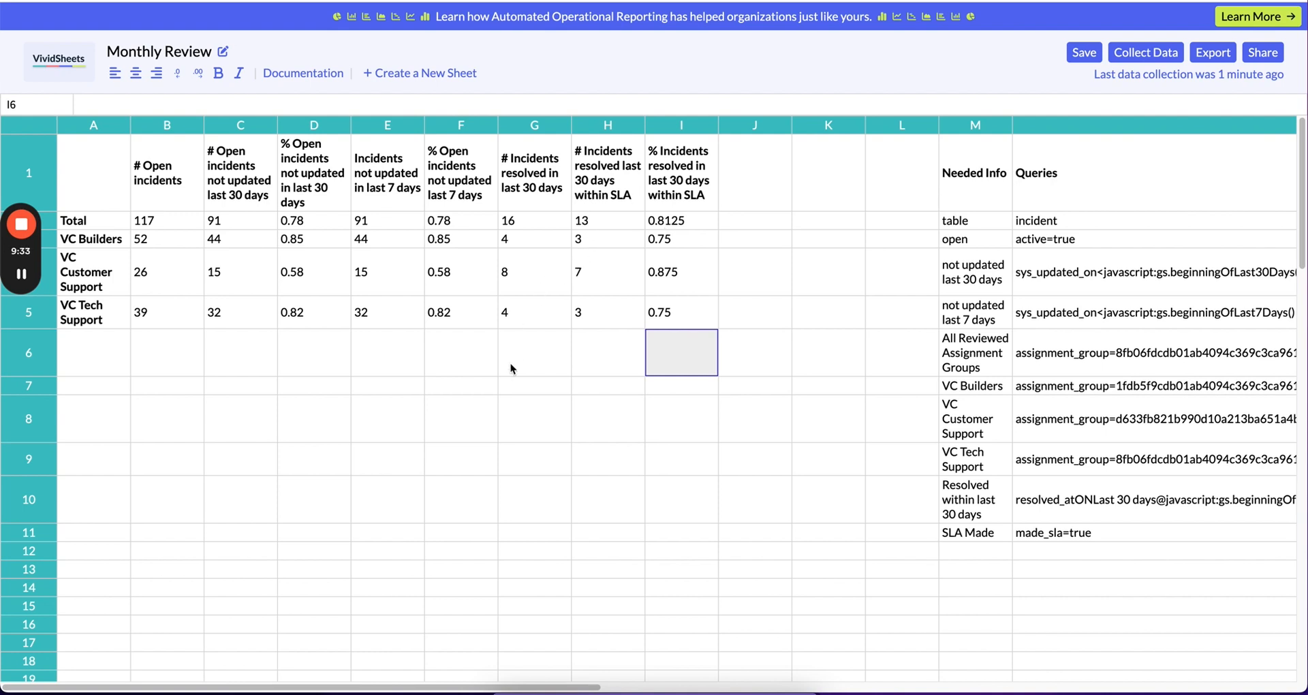
{"action": "left_click", "coordinate": [479, 380]}
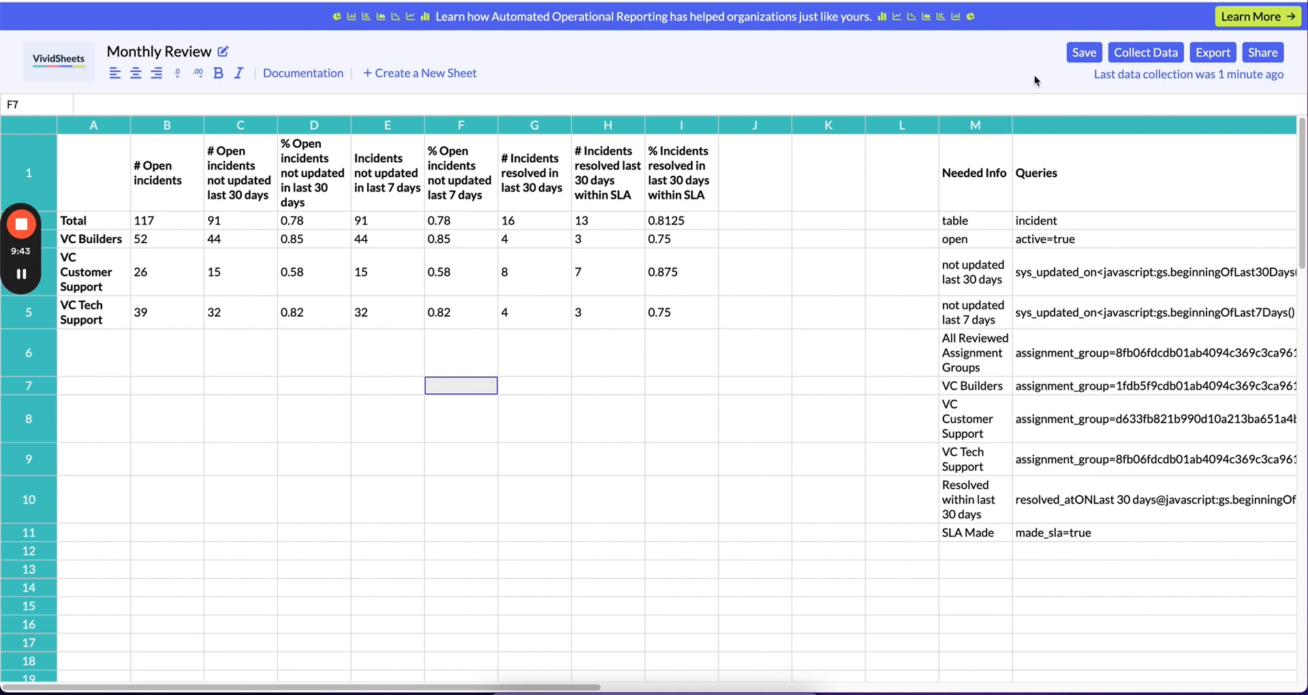
{"action": "left_click", "coordinate": [1145, 52]}
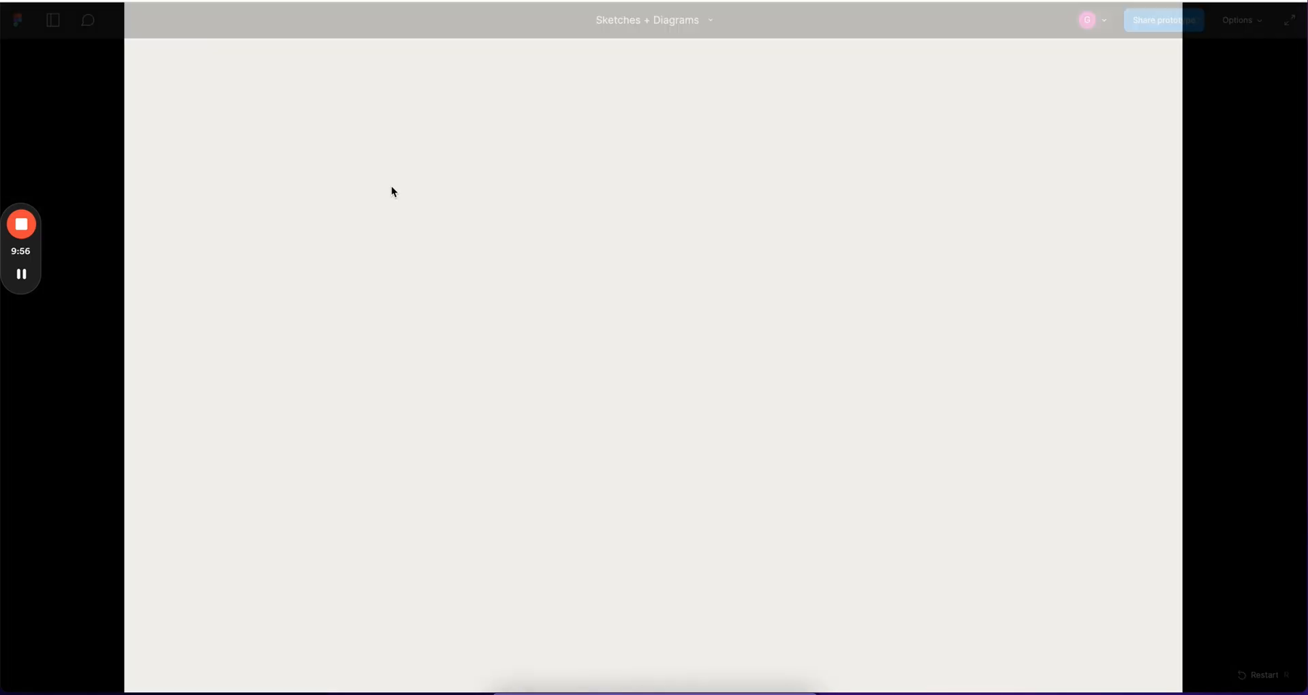
{"action": "left_click", "coordinate": [394, 192]}
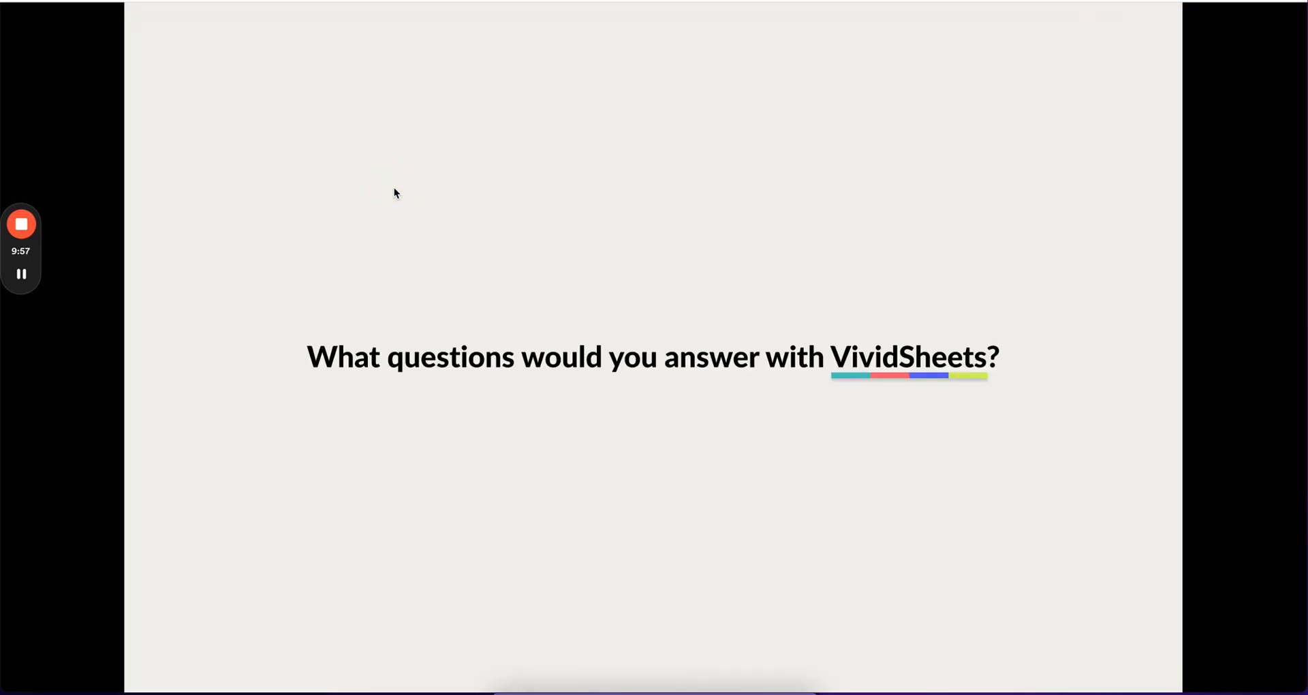